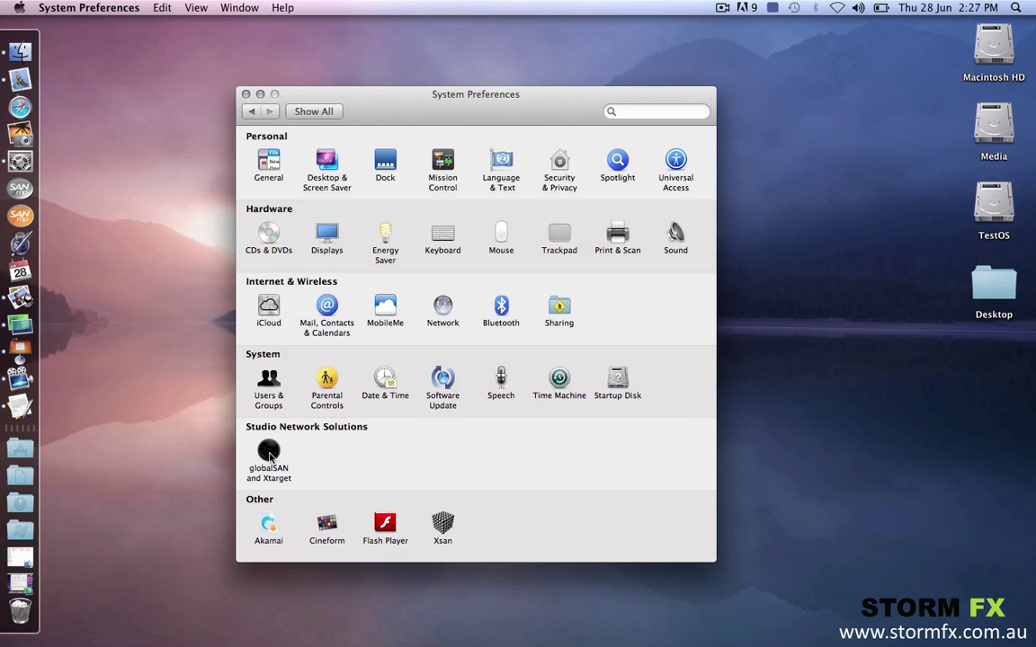
# Open the Xtarget server's LUN and device list in the globalSAN and Xtarget preferences.
pyautogui.click(269, 454)
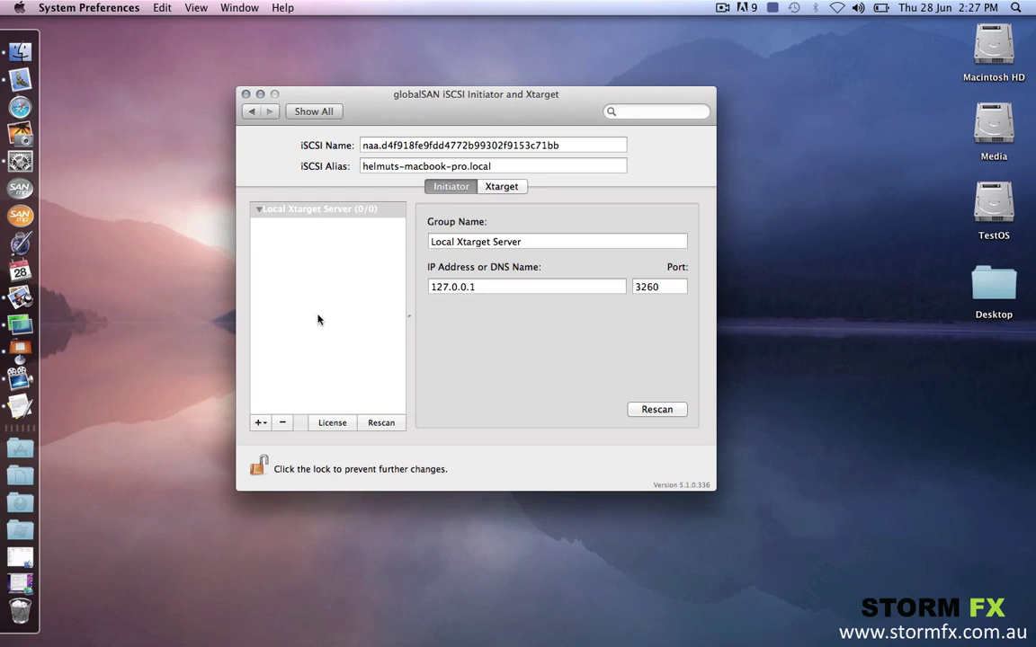
pyautogui.click(502, 186)
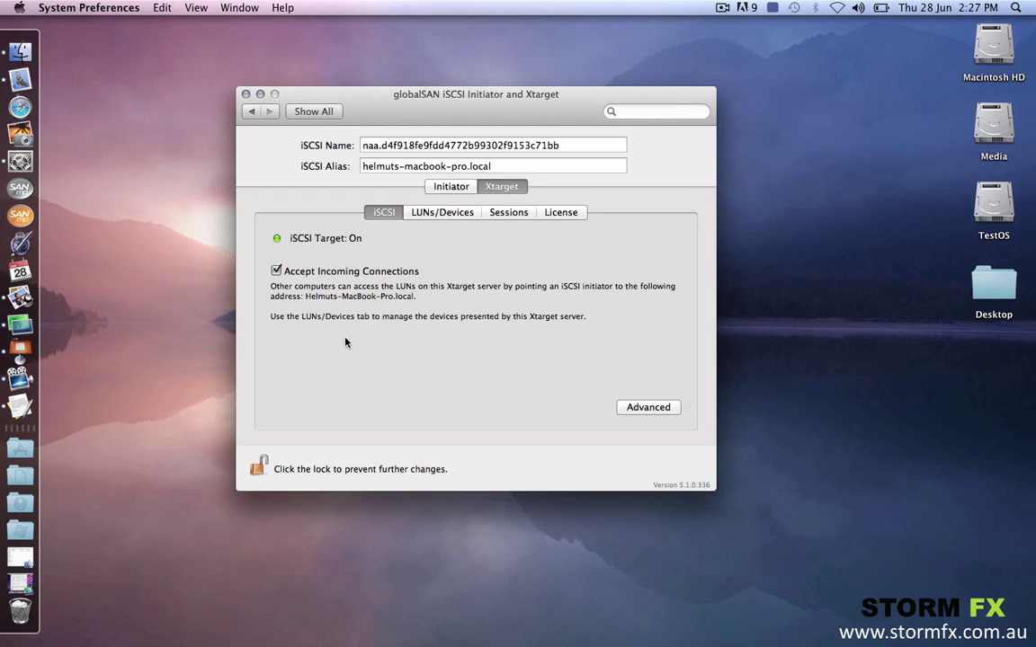
pyautogui.click(434, 214)
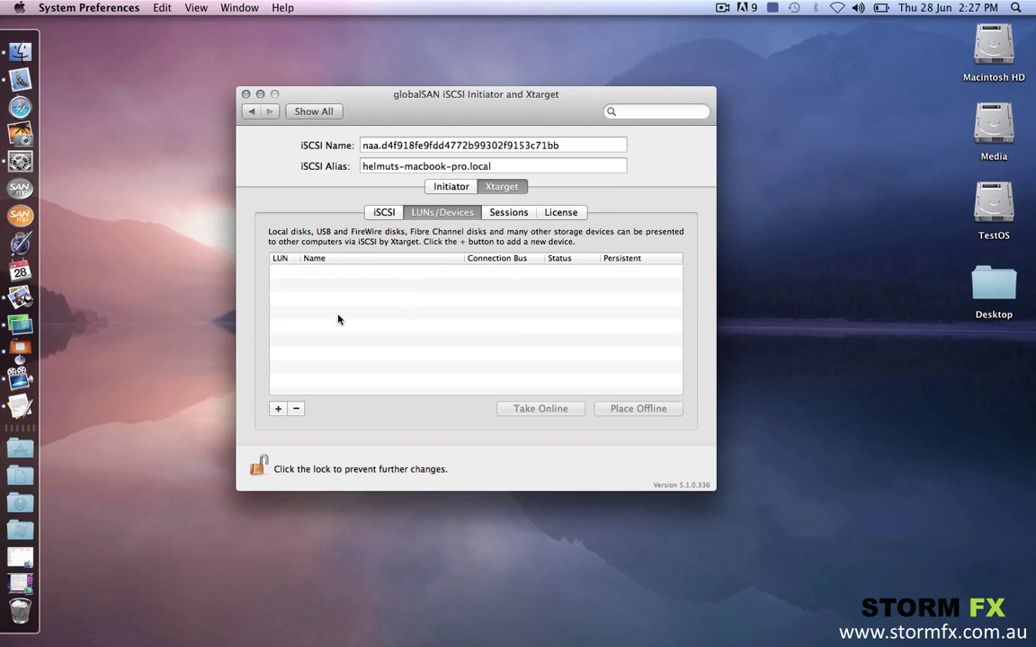
# Add the Data1 and Data2 disks to the Xtarget server as shared LUNs and accept the warning.
pyautogui.click(278, 408)
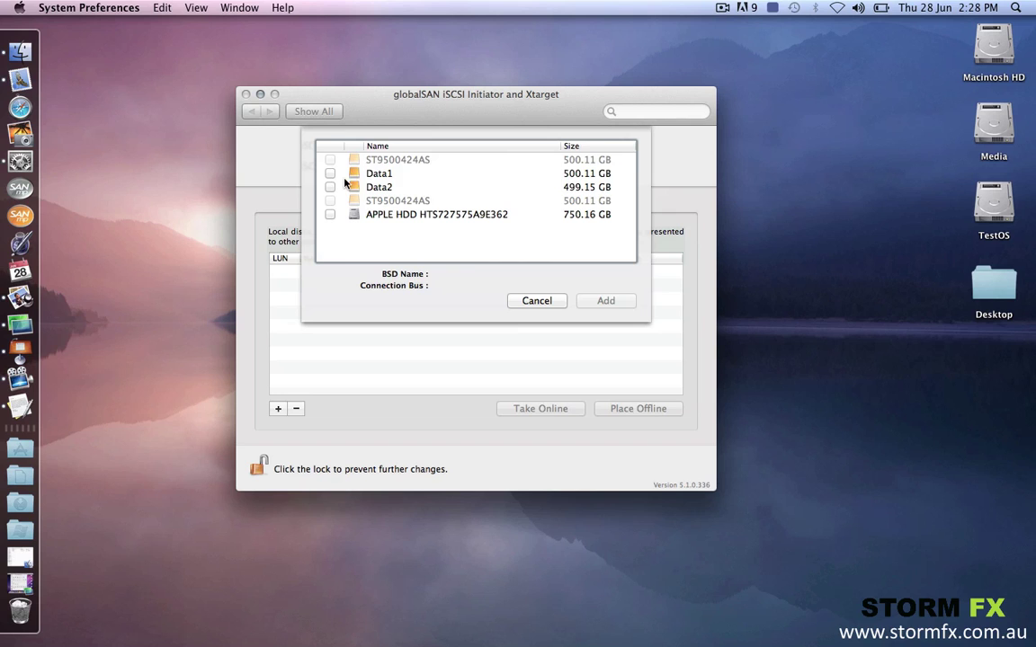
pyautogui.click(330, 173)
pyautogui.click(330, 187)
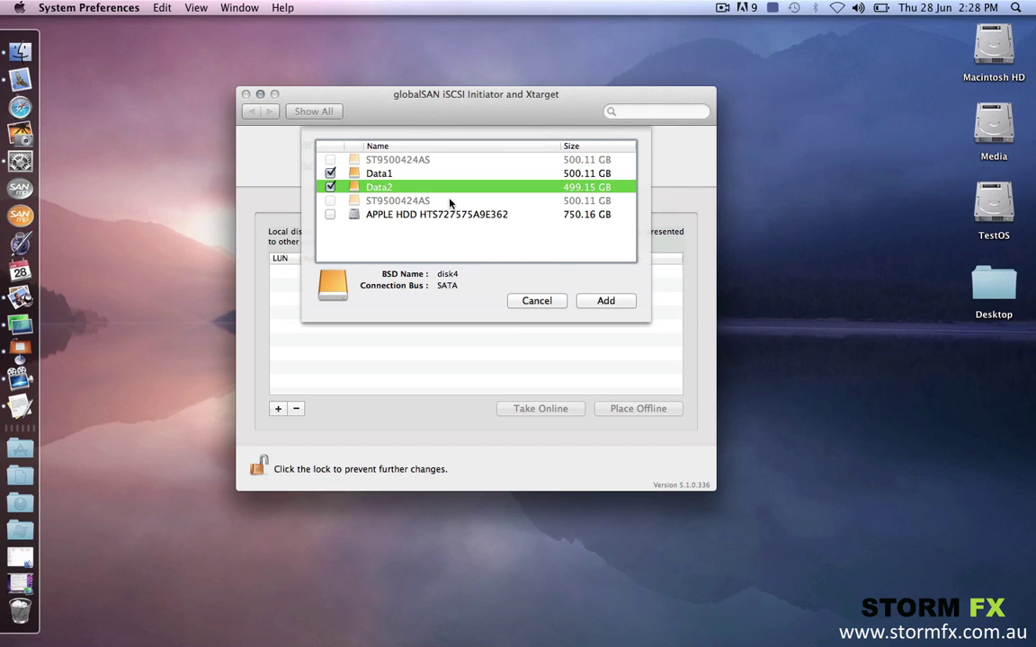
pyautogui.click(602, 300)
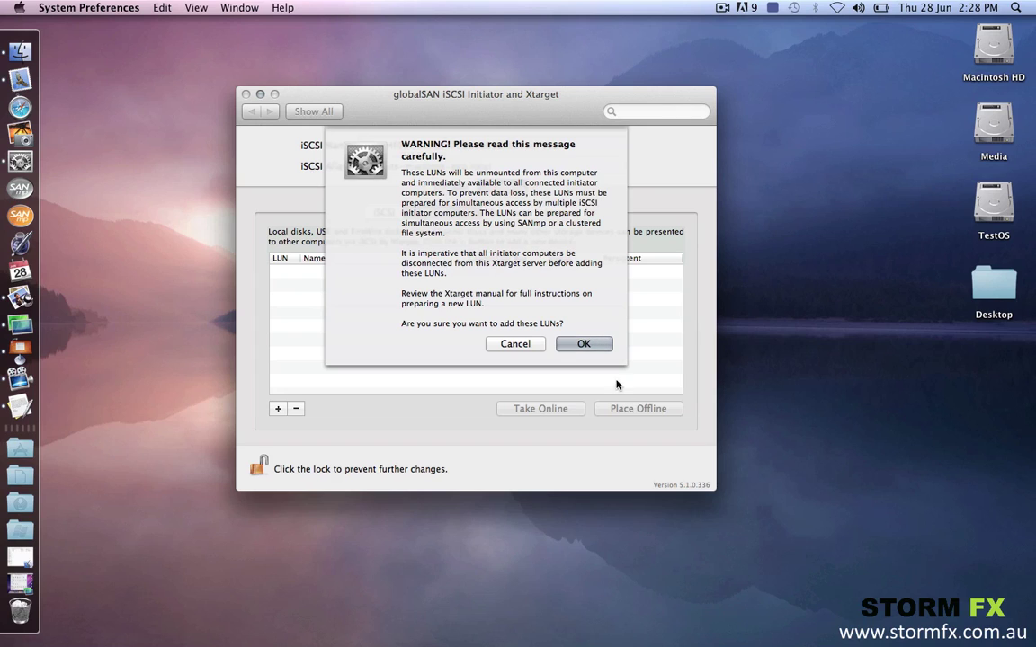
pyautogui.click(584, 345)
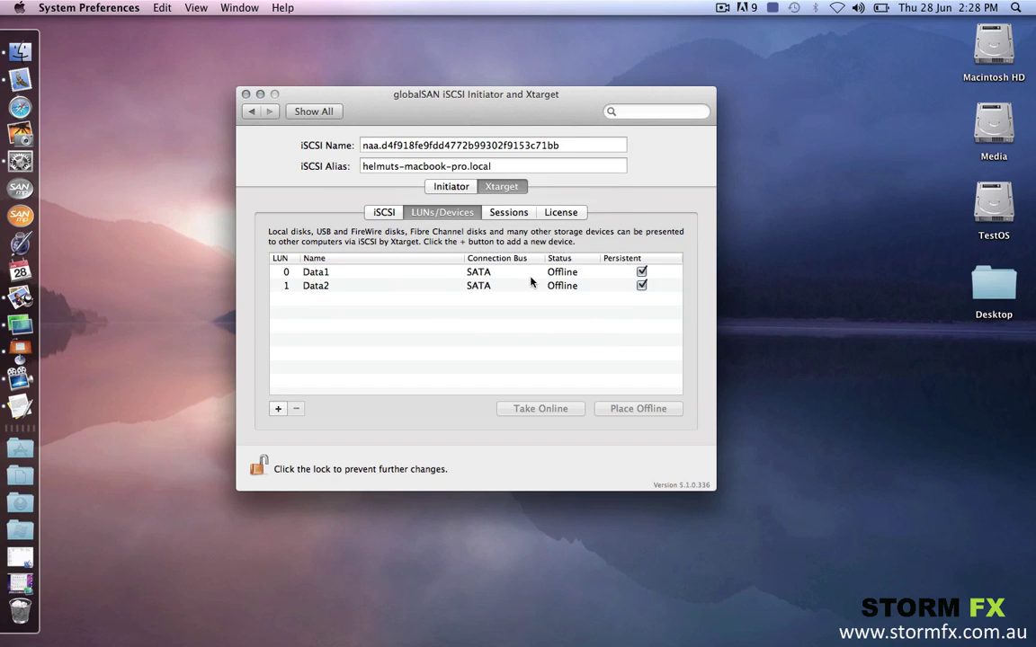
# Check the Data1 and Data2 LUN entries and their volumes on the local desktop.
pyautogui.click(553, 273)
pyautogui.click(568, 286)
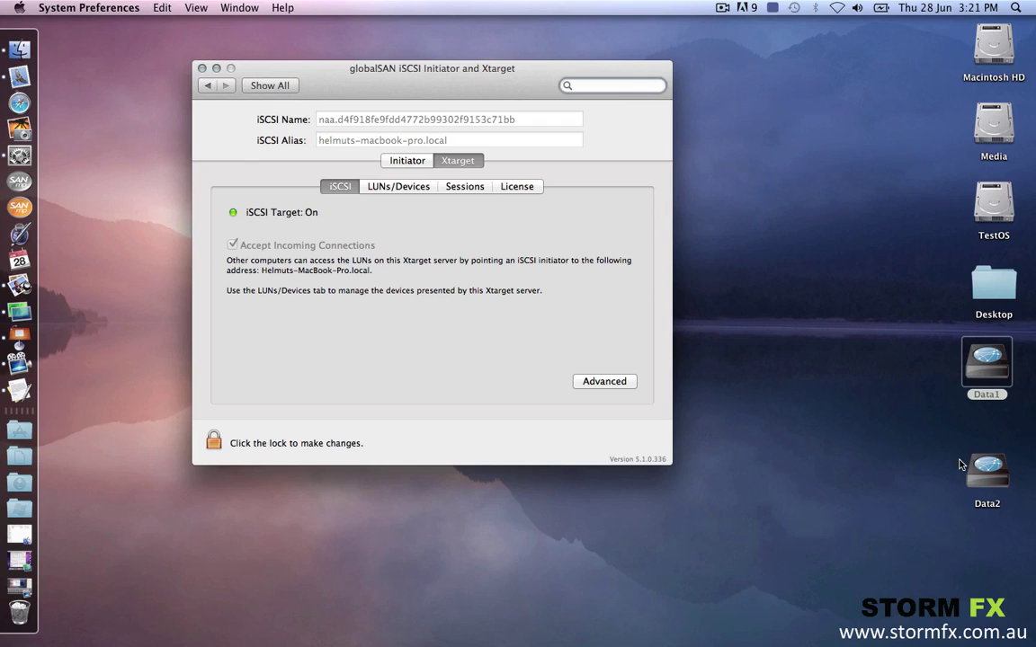
pyautogui.click(971, 369)
pyautogui.click(981, 472)
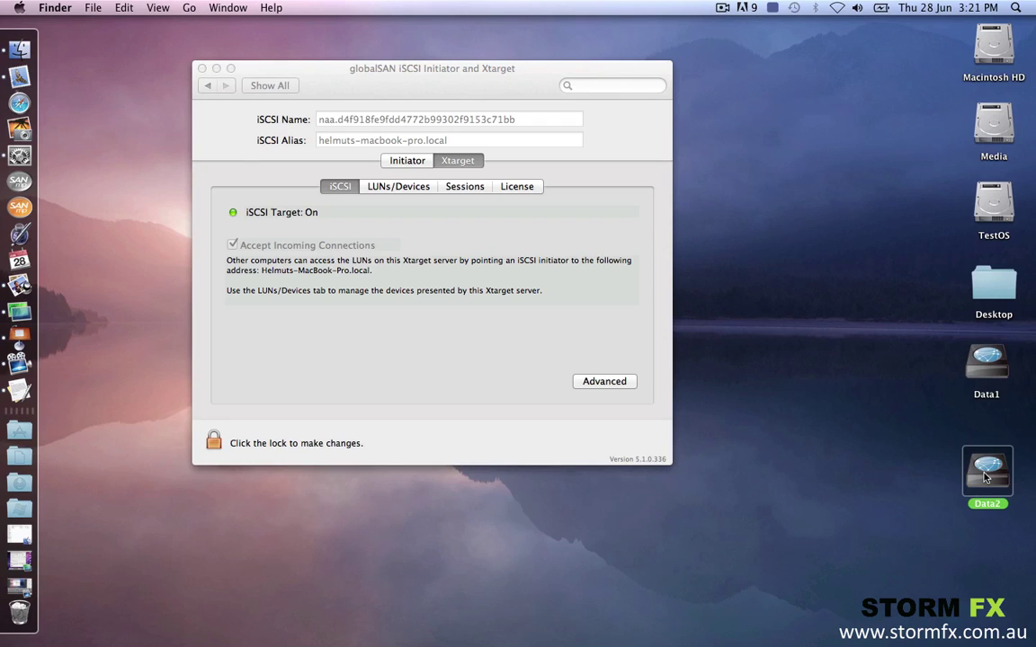
pyautogui.click(986, 366)
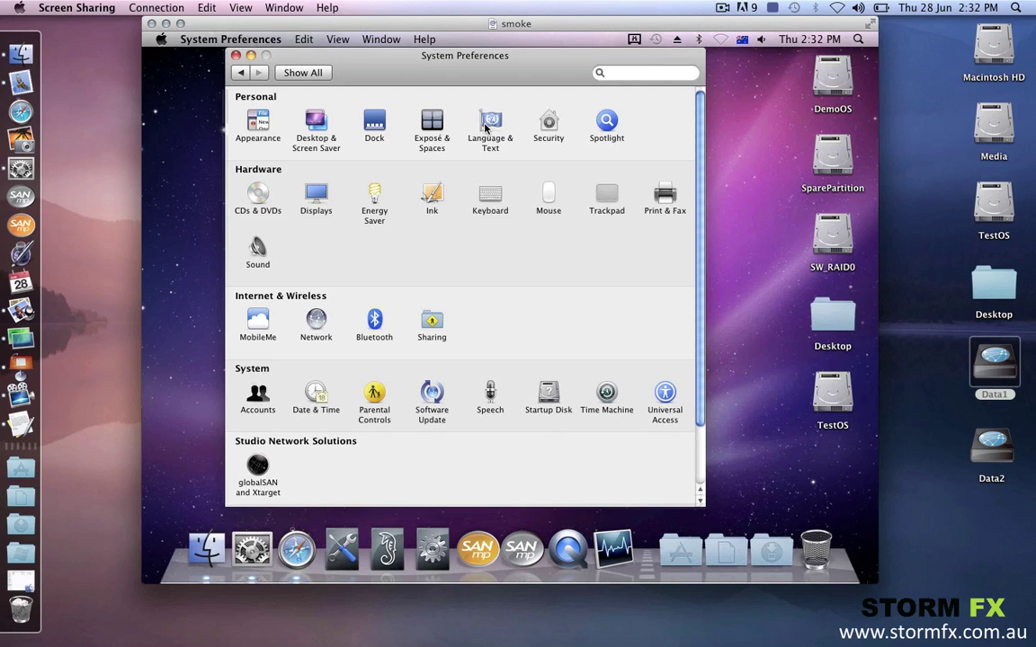
# On the smoke computer in Screen Sharing, add the Xtarget server at 192.168.0.11 to the globalSAN initiator.
pyautogui.click(257, 468)
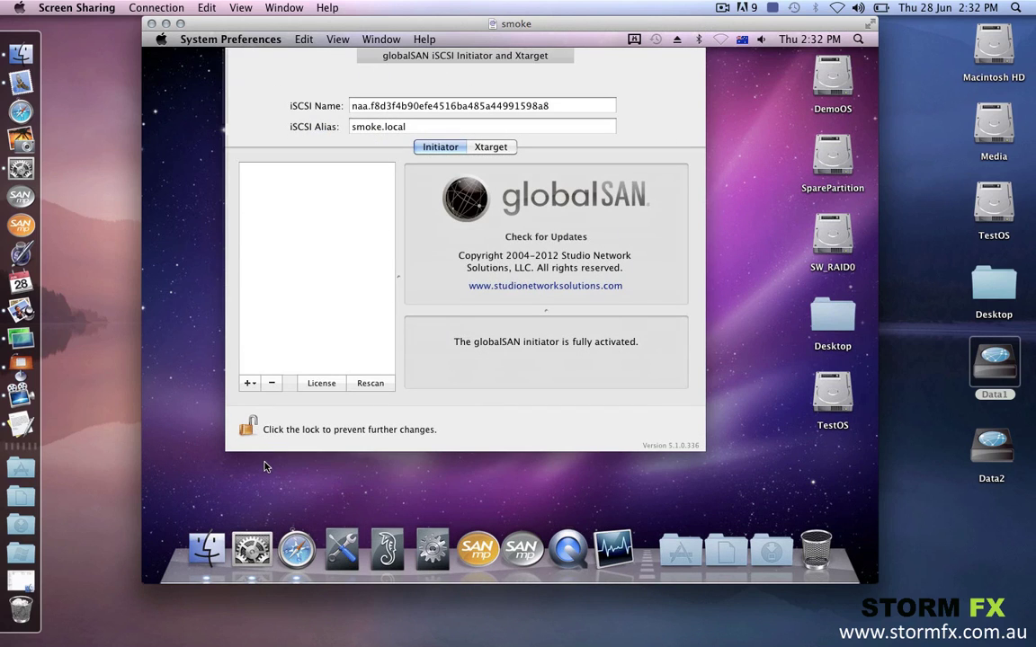
pyautogui.click(250, 384)
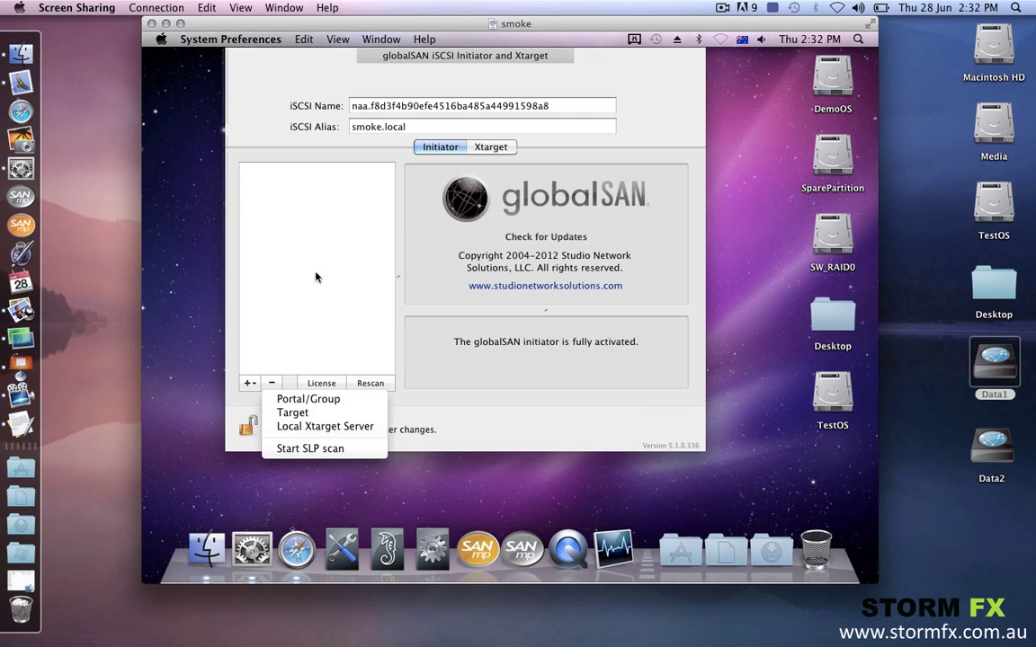
pyautogui.click(321, 399)
pyautogui.write('192.168.0.13')
pyautogui.click(590, 189)
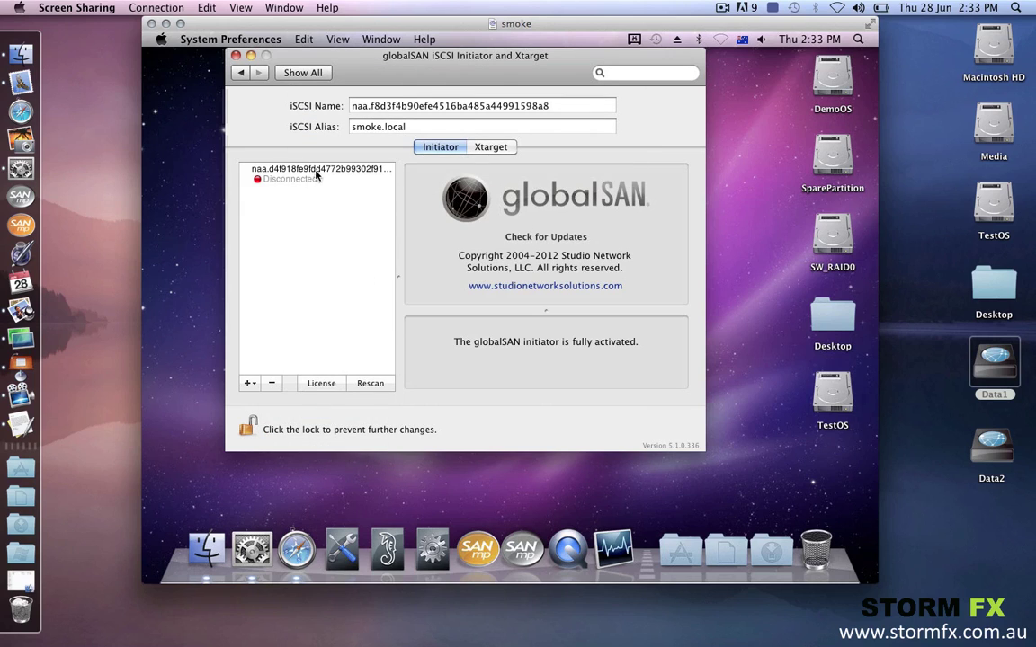
# Connect the initiator on smoke to the new target through 192.168.0.11 port 3260.
pyautogui.click(273, 180)
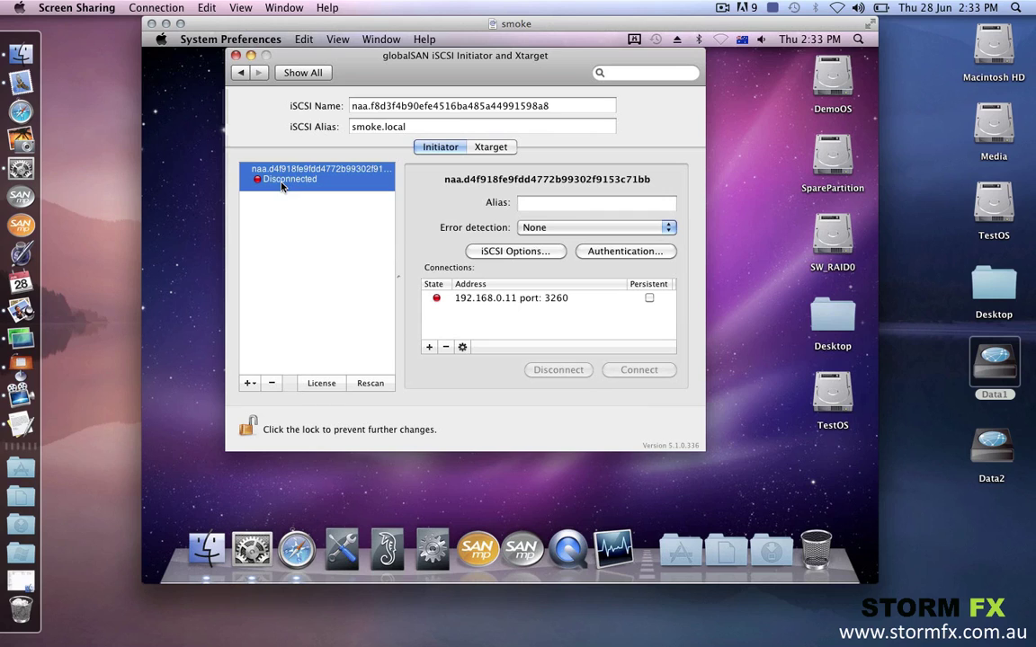
pyautogui.click(494, 297)
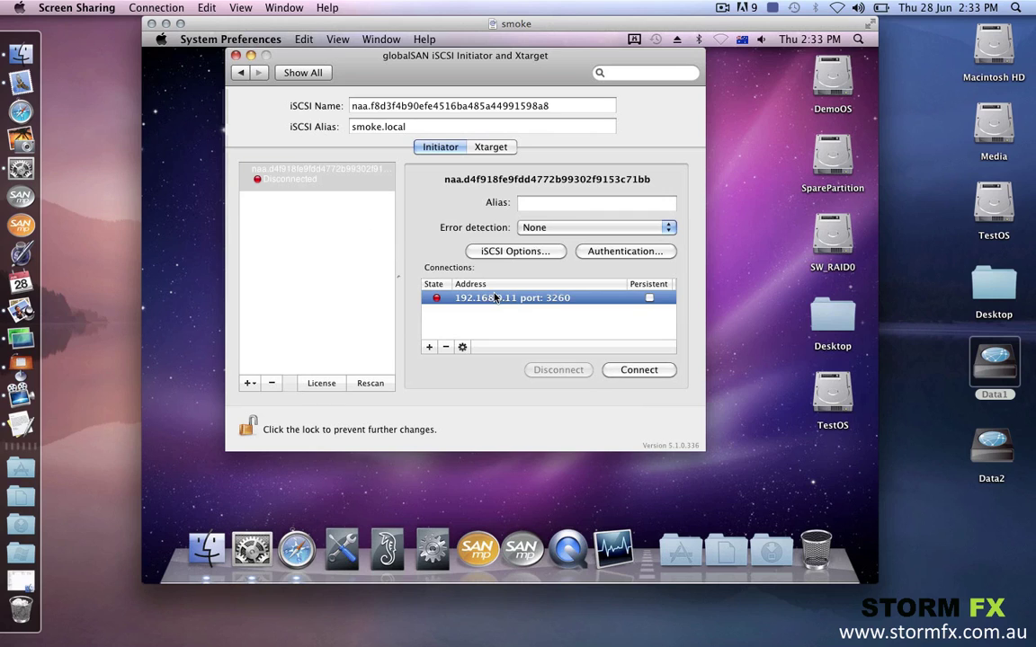
pyautogui.click(647, 369)
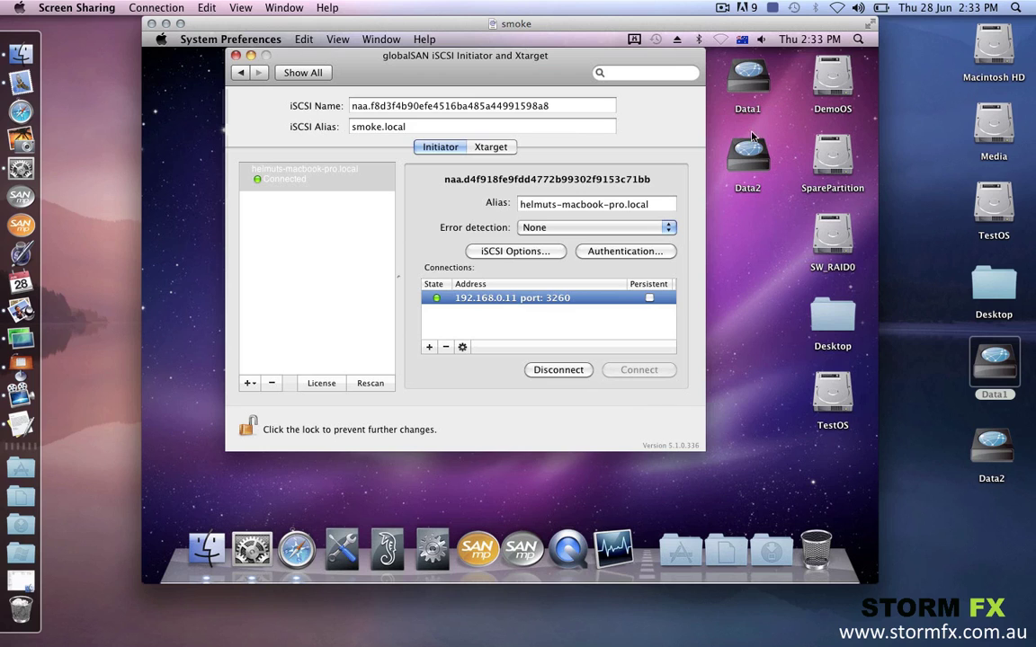
# Move the smoke screen-sharing window aside so the local desktop volumes stand clear next to it.
pyautogui.moveTo(730, 23); pyautogui.dragTo(664, 23)
pyautogui.click(872, 322)
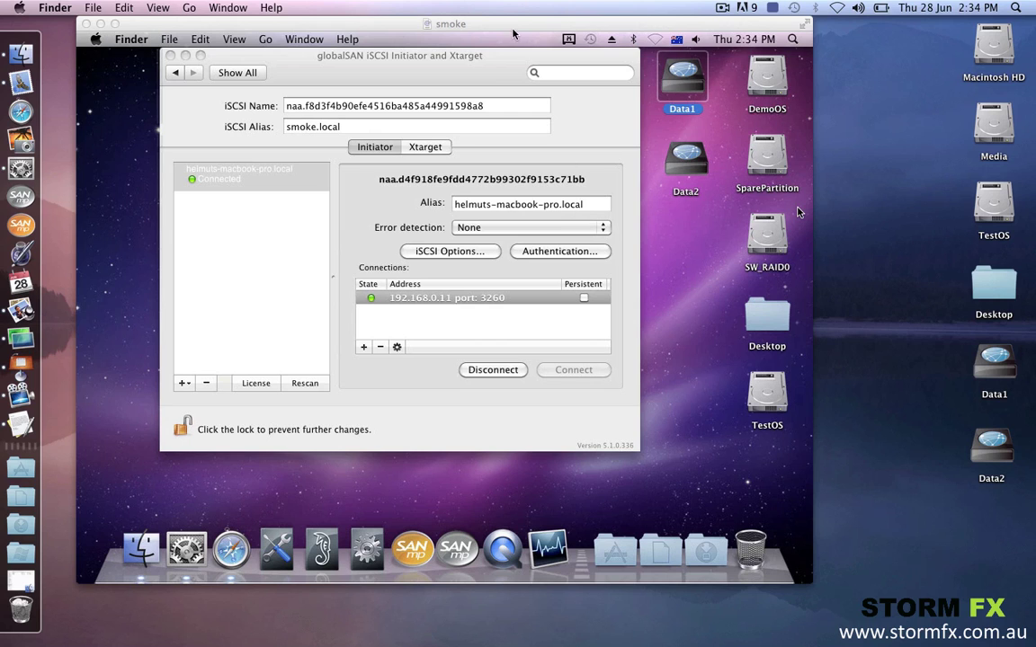
pyautogui.moveTo(460, 25); pyautogui.dragTo(465, 25)
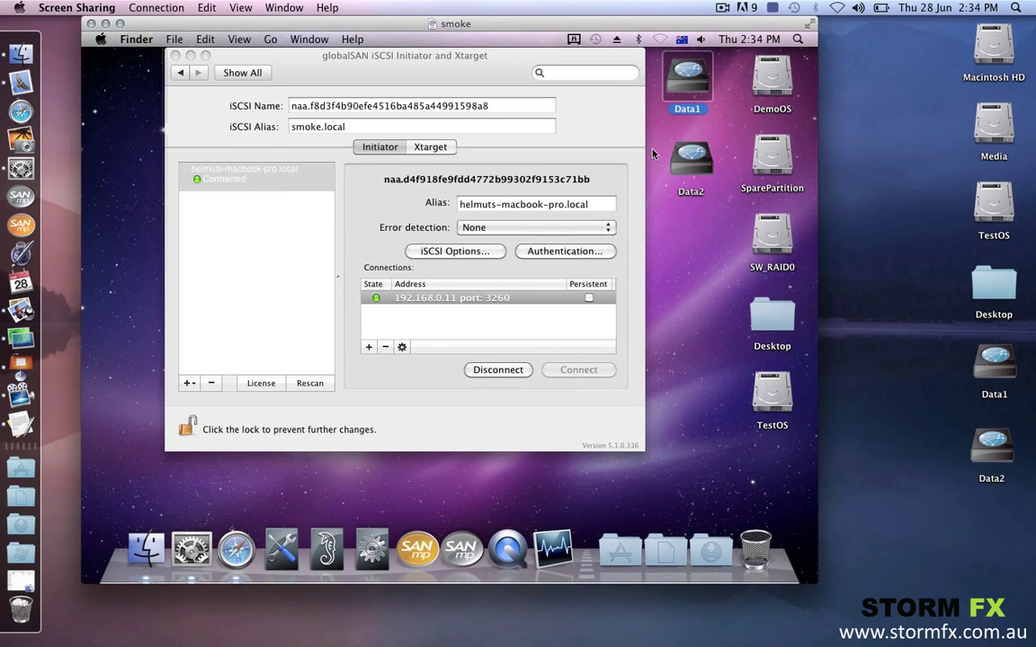
# Compare the Data1 and Data2 volumes on the local desktop with those on the smoke desktop.
pyautogui.click(993, 360)
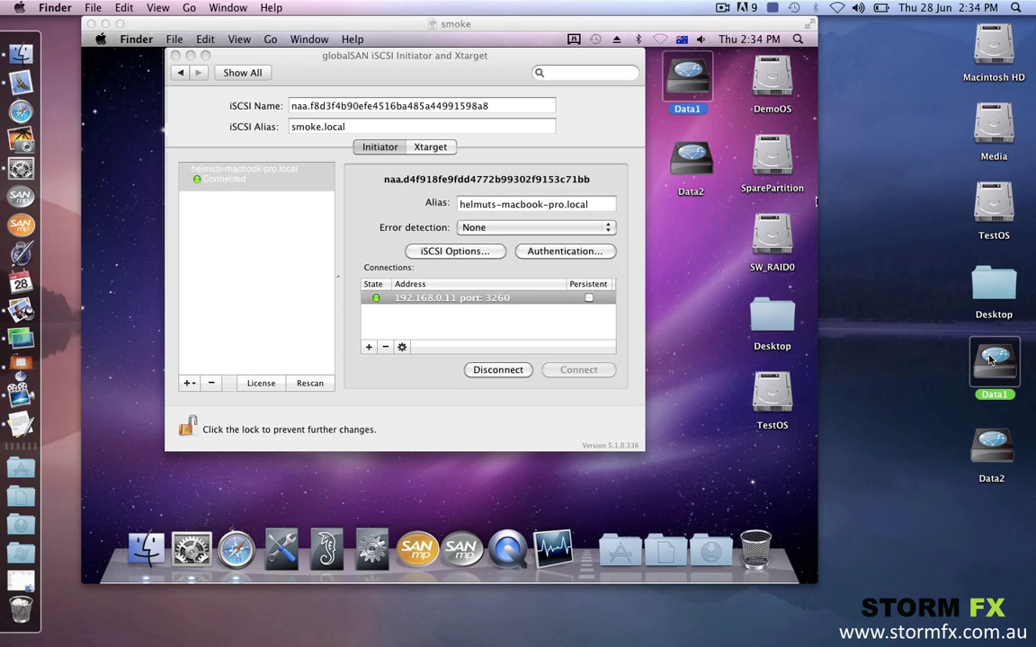
pyautogui.moveTo(989, 360); pyautogui.dragTo(716, 86)
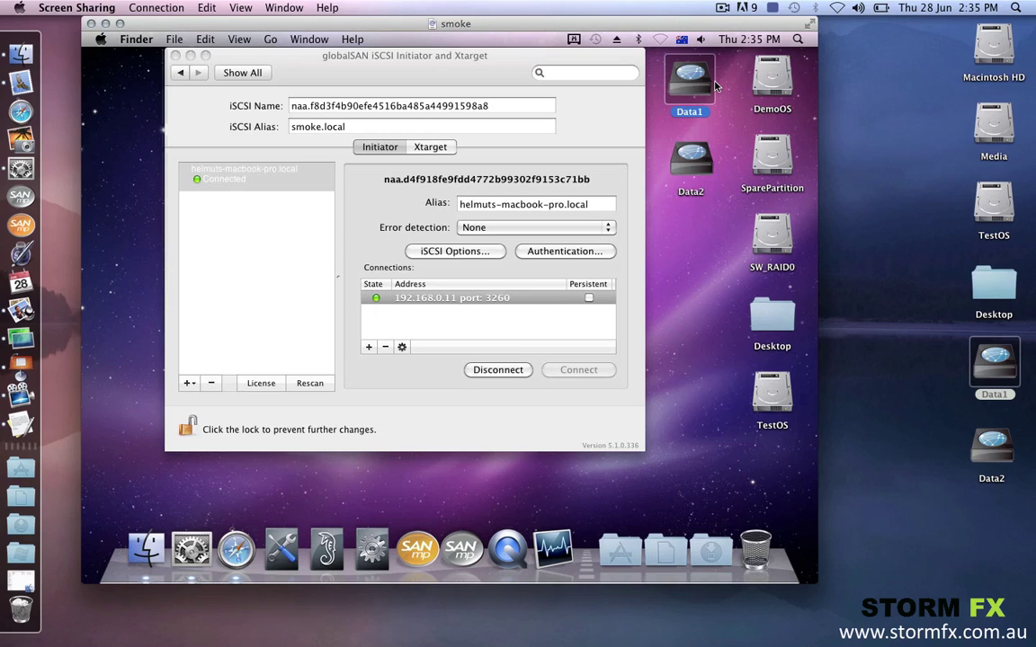
pyautogui.moveTo(717, 85); pyautogui.dragTo(697, 175)
pyautogui.click(698, 165)
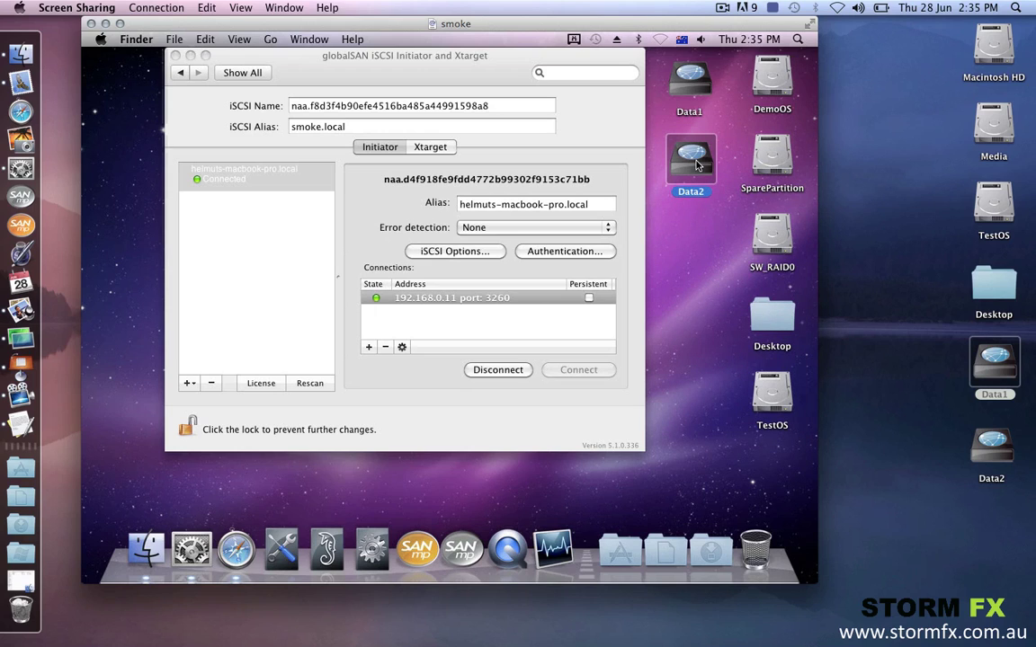
pyautogui.click(716, 113)
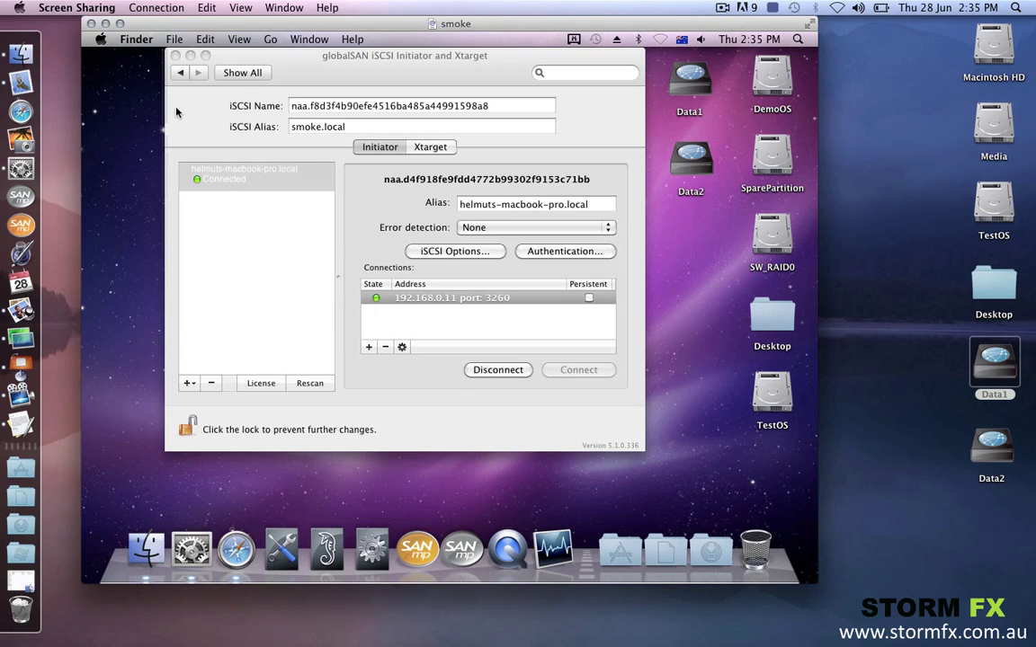
# Return to the overview of all preference panes on the smoke computer.
pyautogui.click(223, 71)
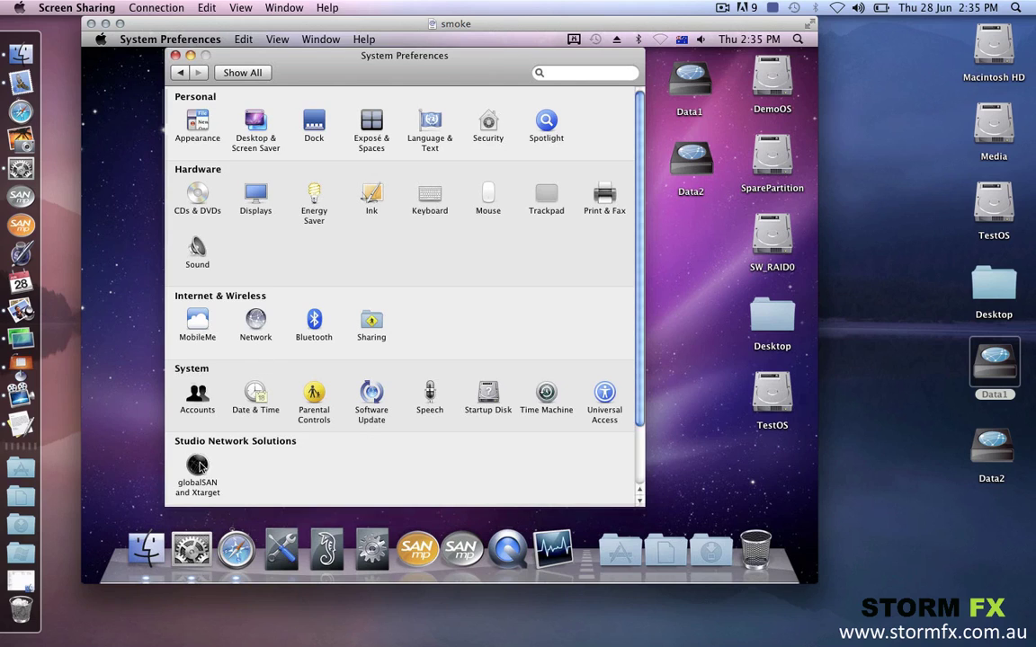